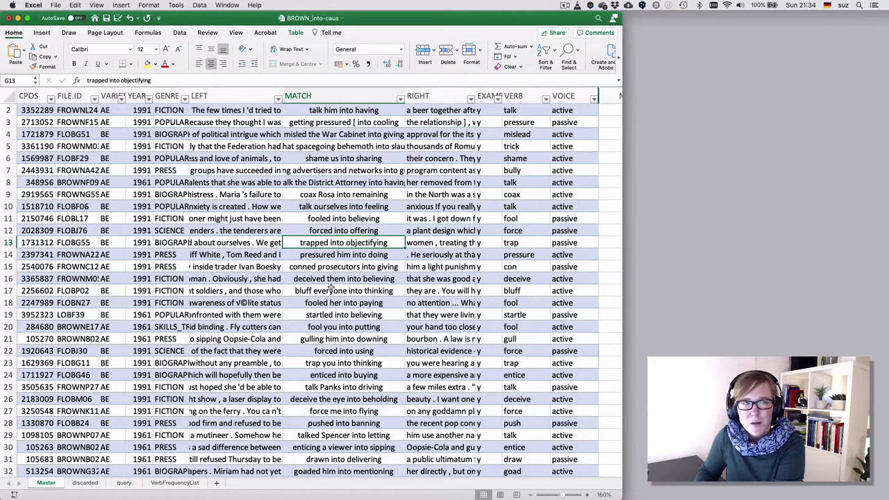
Create a pivot table from Table1 on a new worksheet
scroll(332, 288, up, 1)
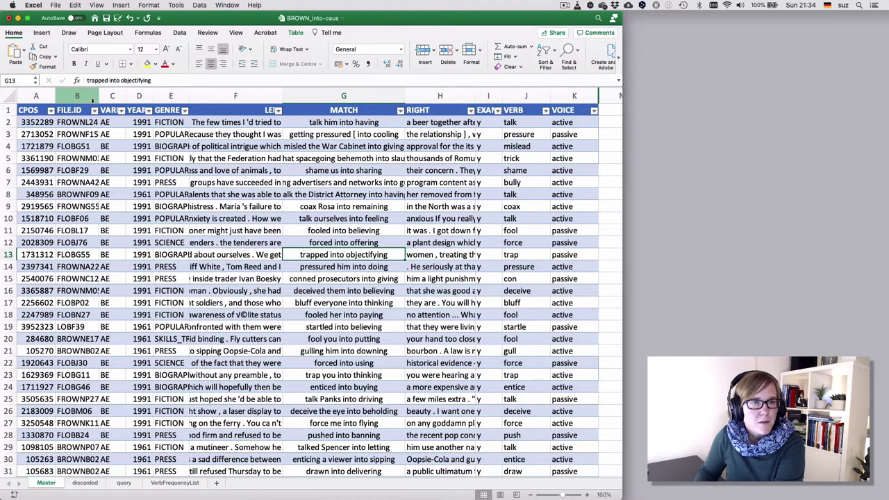
click(41, 33)
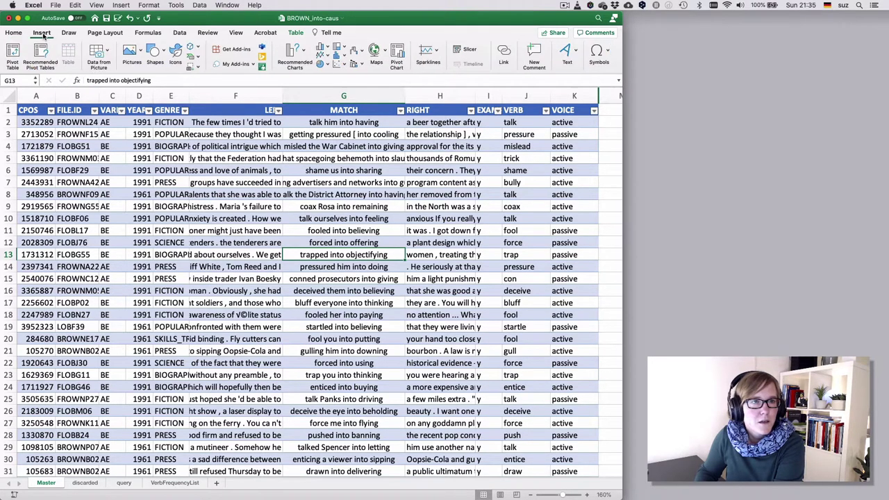
click(12, 54)
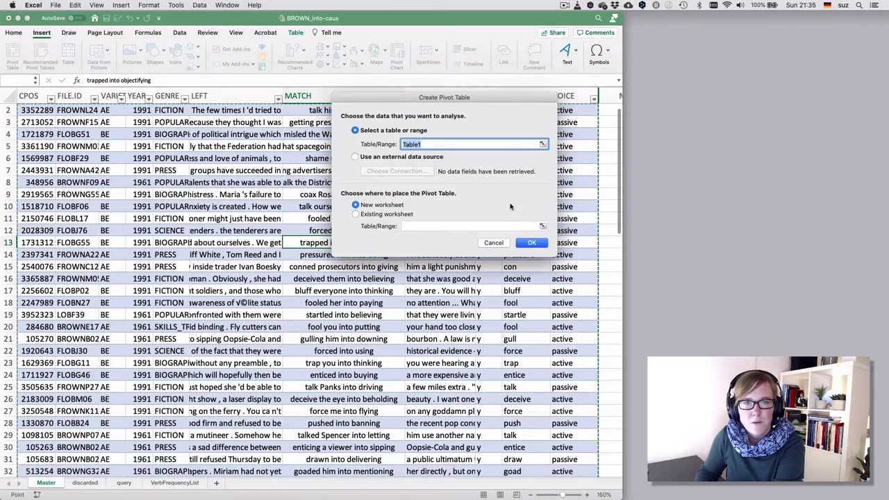
click(528, 243)
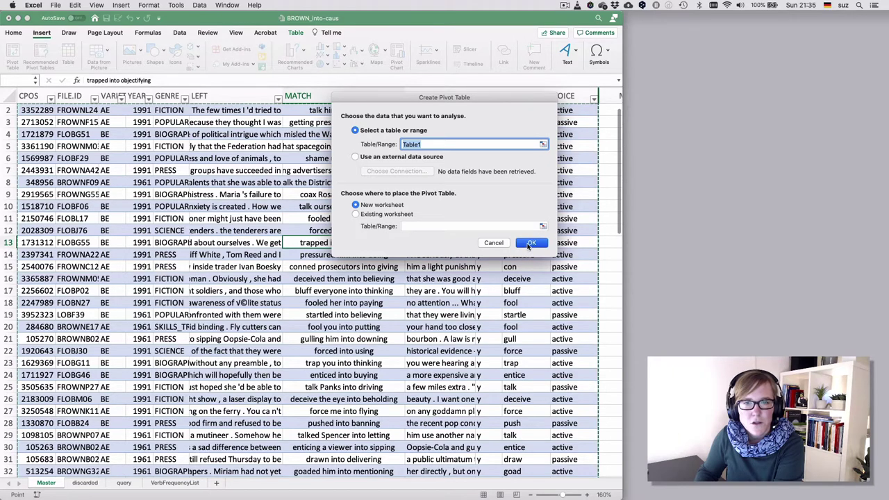
Add the VARIETY field to the pivot table's rows
click(587, 494)
click(587, 494)
click(587, 494)
click(587, 494)
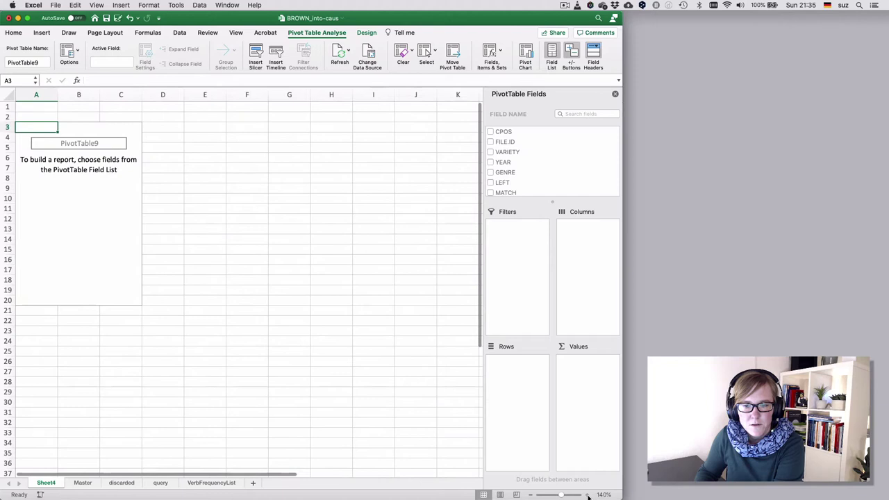
click(588, 495)
click(587, 495)
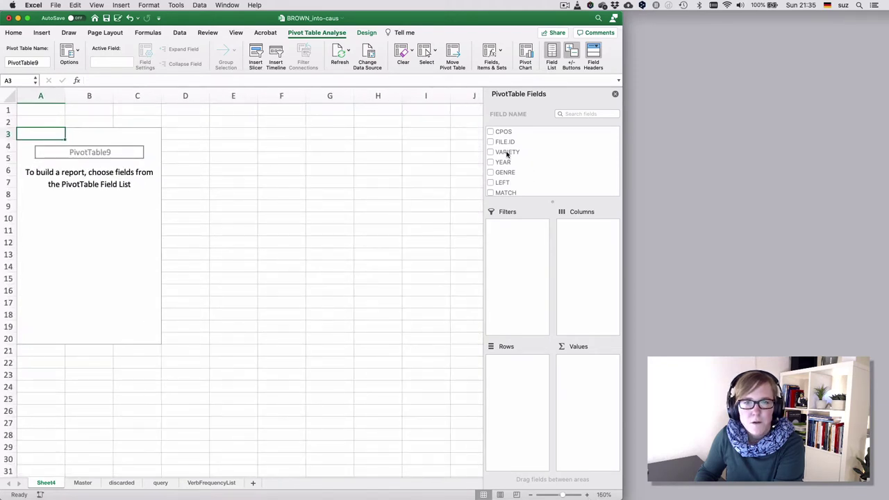
drag(507, 154, 525, 391)
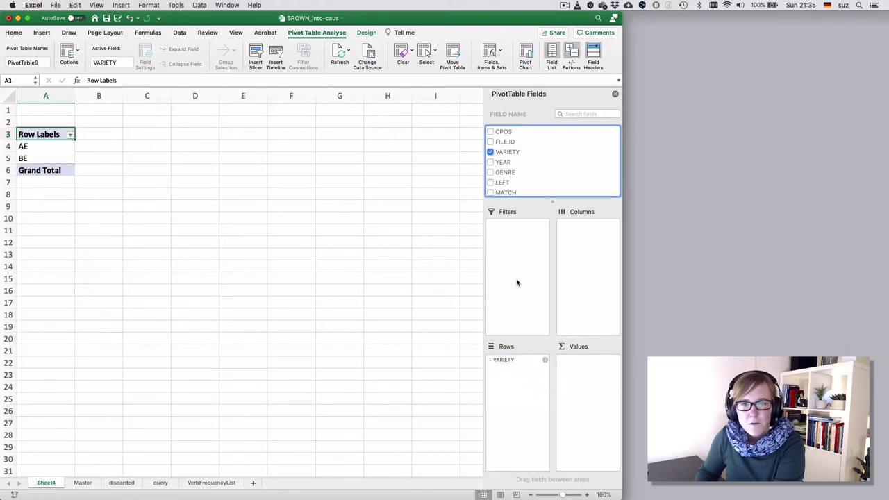
Try VARIETY, GENRE and VOICE in turn as the pivot table's values, removing each again
drag(484, 272, 407, 268)
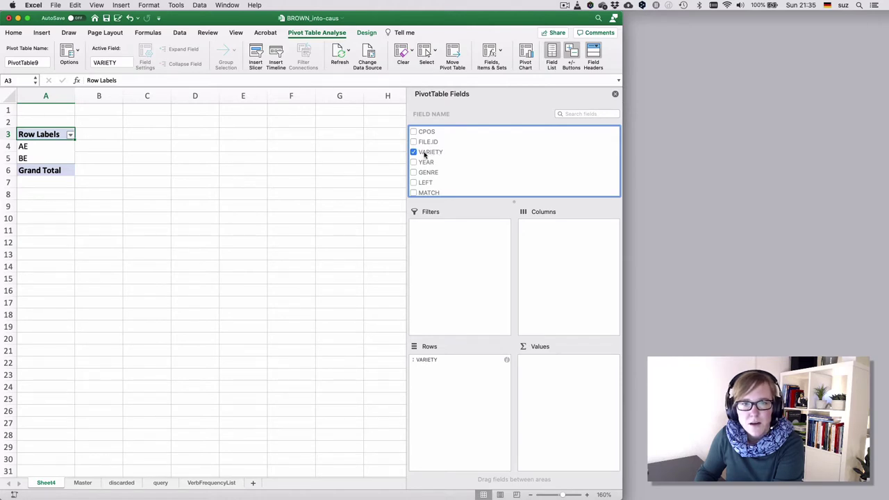
drag(425, 154, 558, 369)
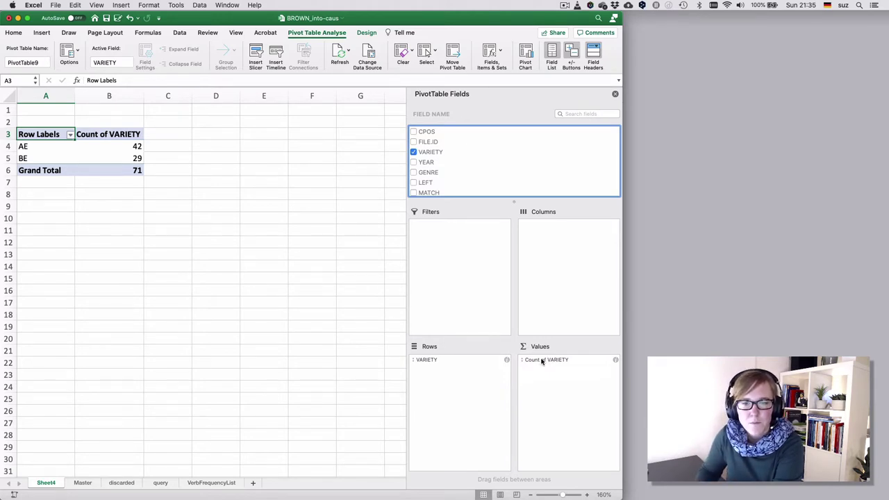
drag(540, 361, 464, 180)
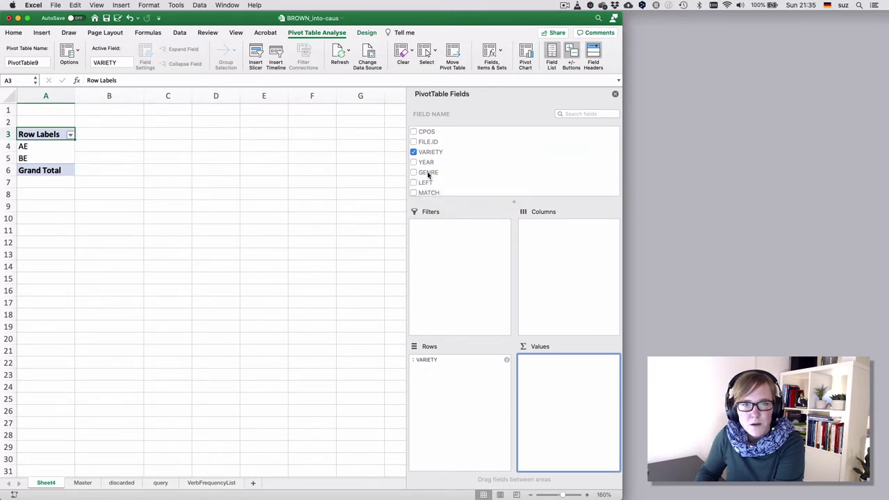
drag(428, 174, 563, 379)
scroll(471, 183, up, 2)
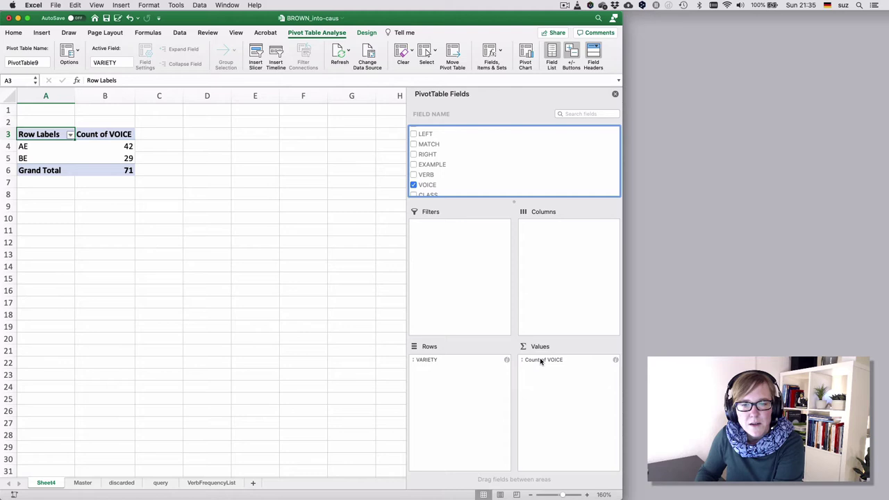
drag(541, 360, 464, 181)
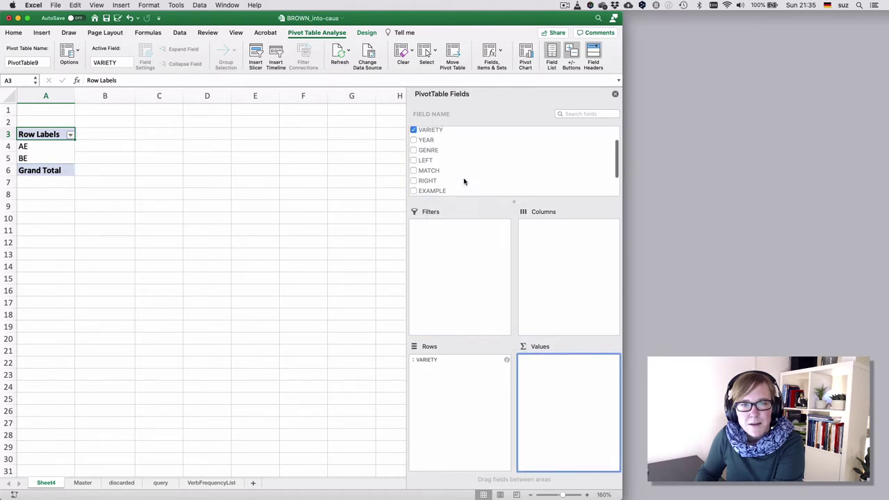
Add the YEAR field to the pivot table's values
scroll(465, 181, up, 1)
click(427, 163)
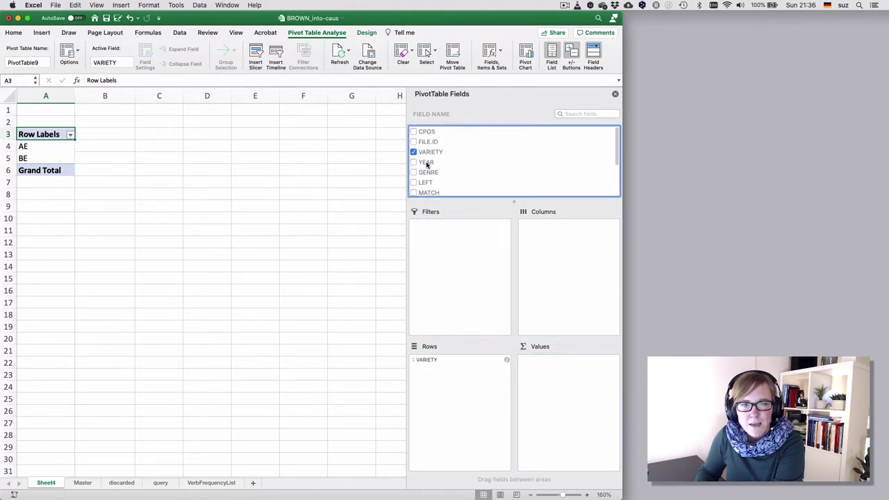
drag(427, 164, 559, 370)
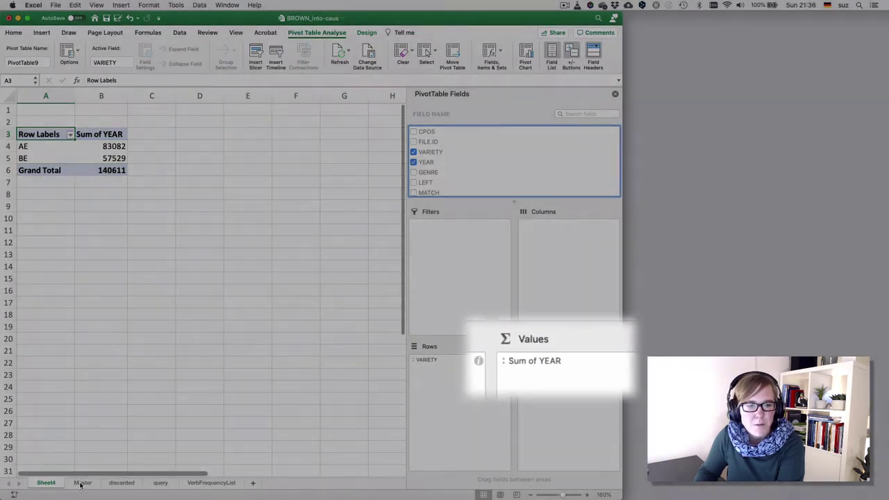
Examine the YEAR column entries on the Master sheet to see what the pivot table is adding up
click(82, 482)
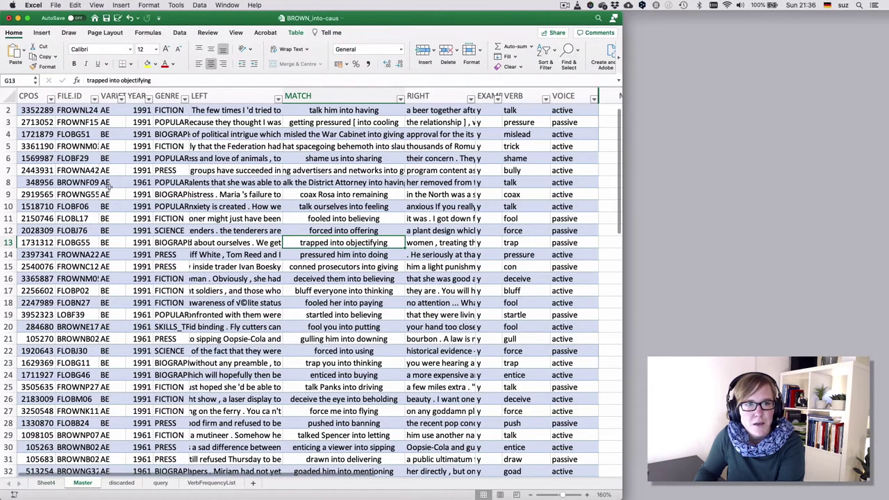
scroll(138, 96, up, 1)
click(138, 96)
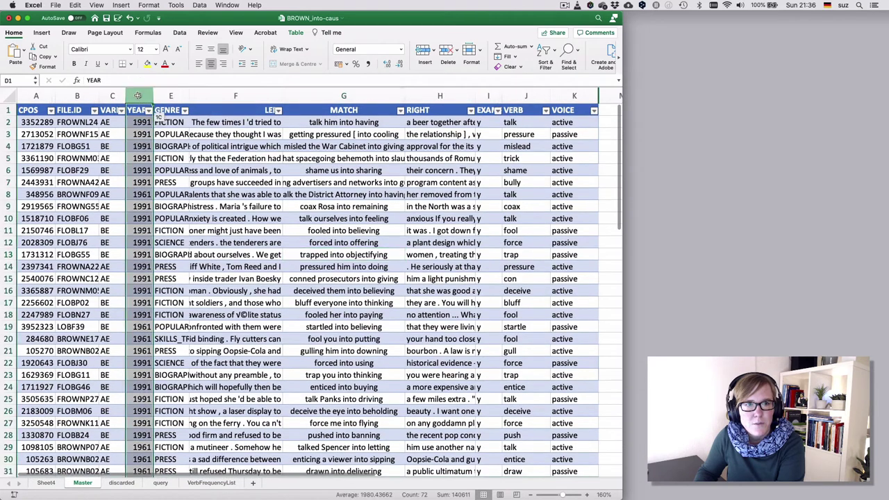
click(139, 134)
click(139, 146)
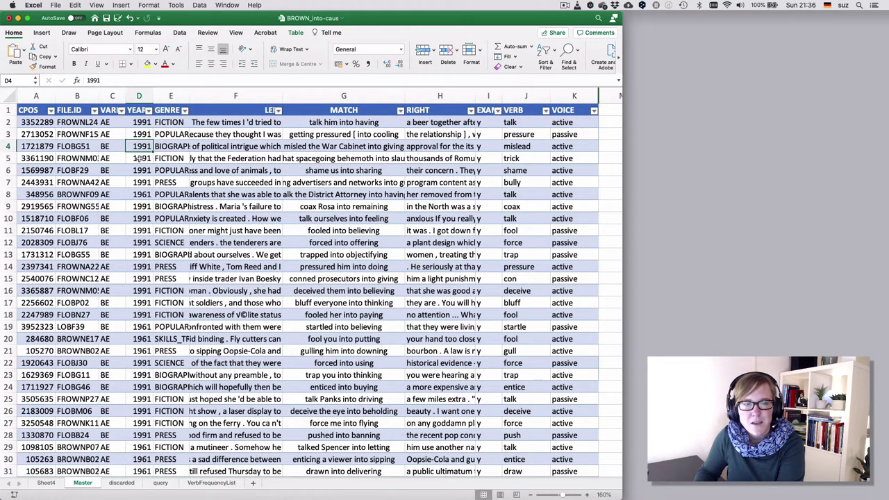
click(139, 158)
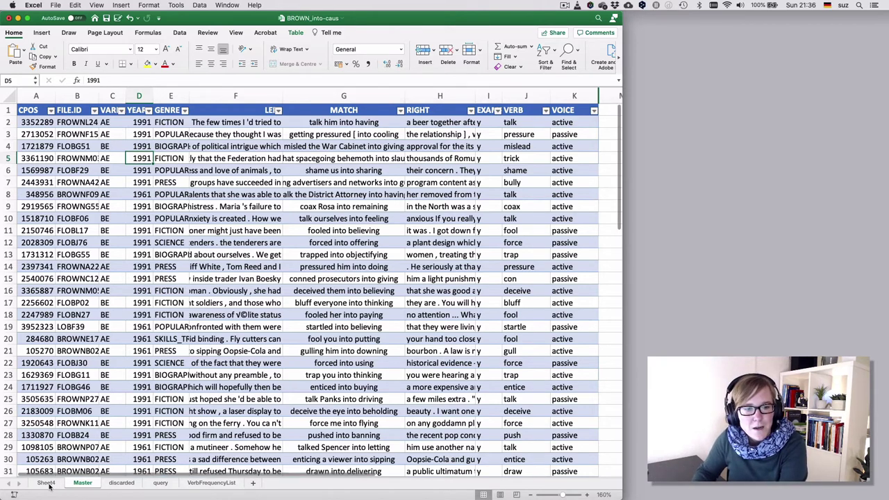
click(138, 254)
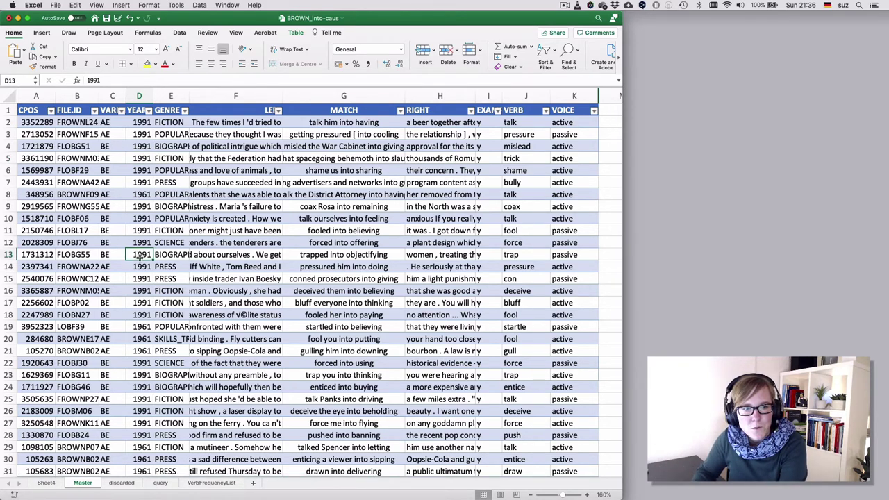
click(139, 242)
click(140, 231)
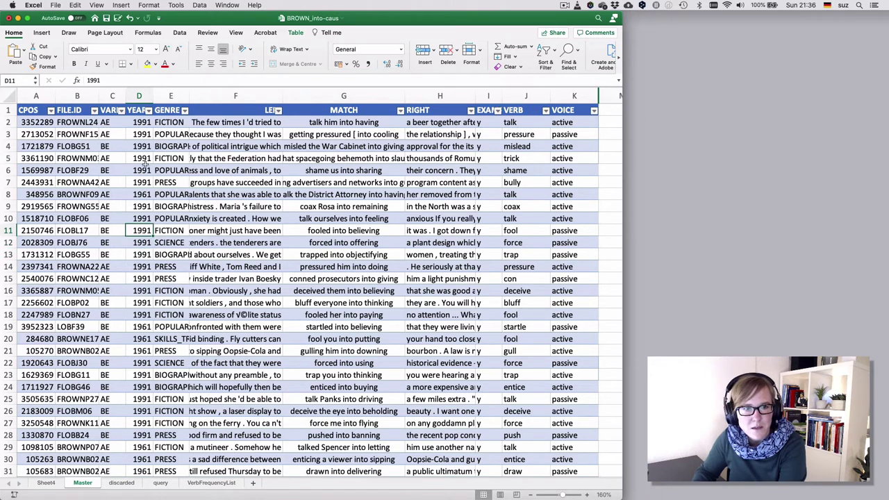
Return to the pivot table on Sheet4 and inspect the YEAR sums for AE and BE
click(46, 482)
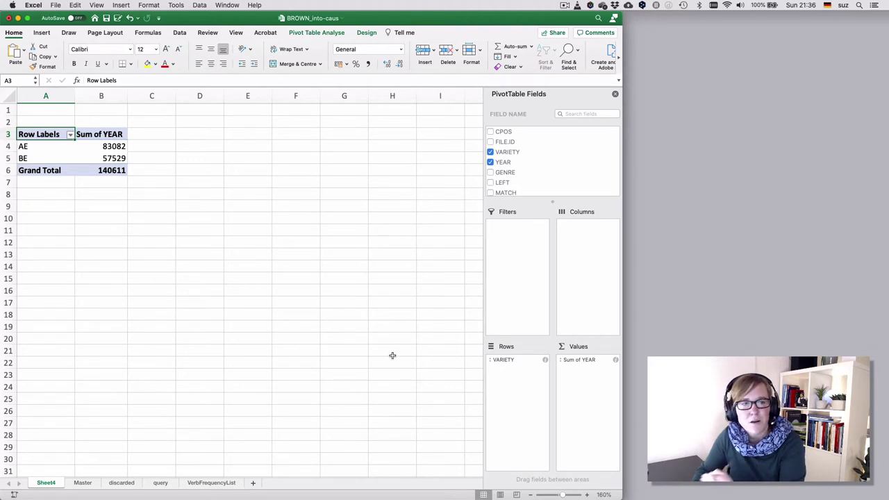
click(120, 146)
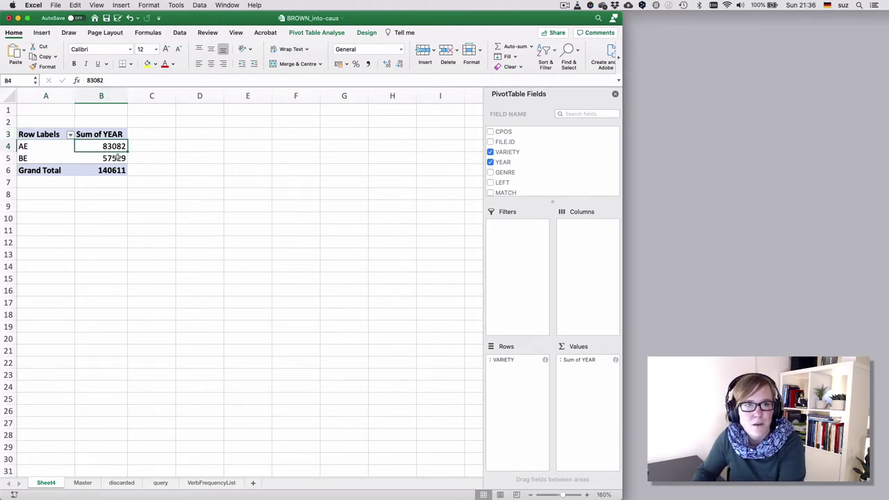
click(119, 158)
click(118, 147)
click(119, 159)
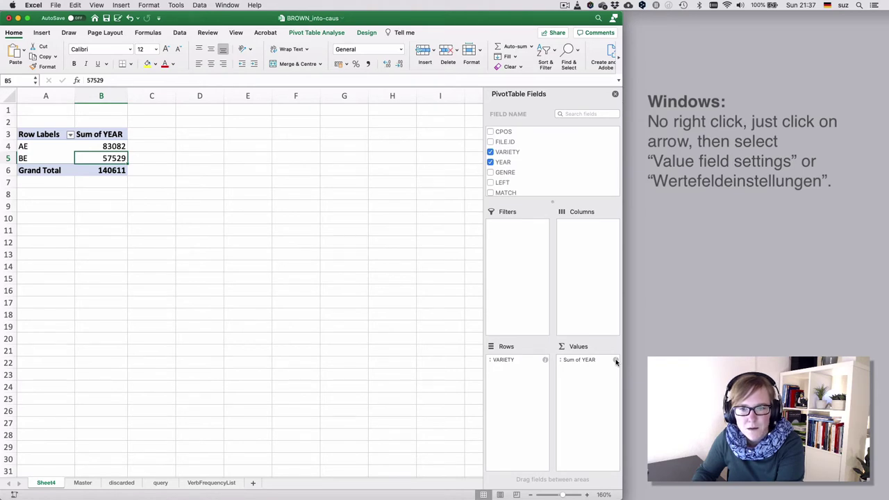
Summarise the YEAR value field by Count and recheck its field settings
click(615, 360)
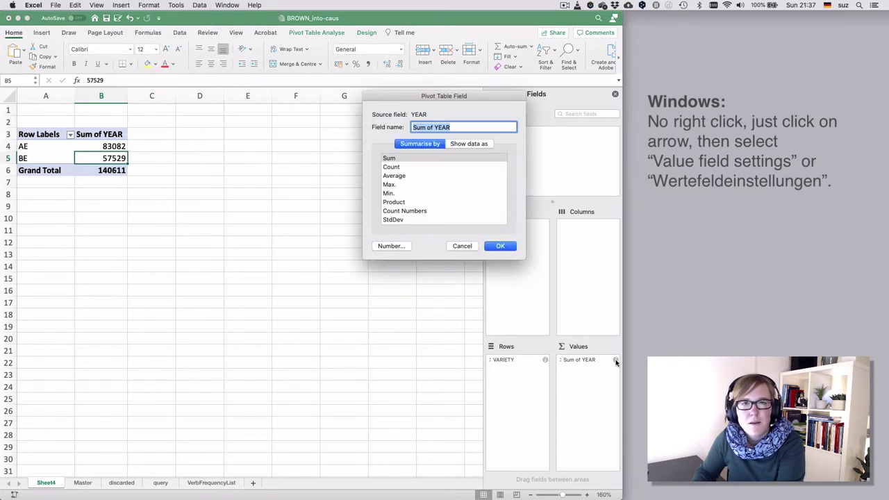
click(394, 169)
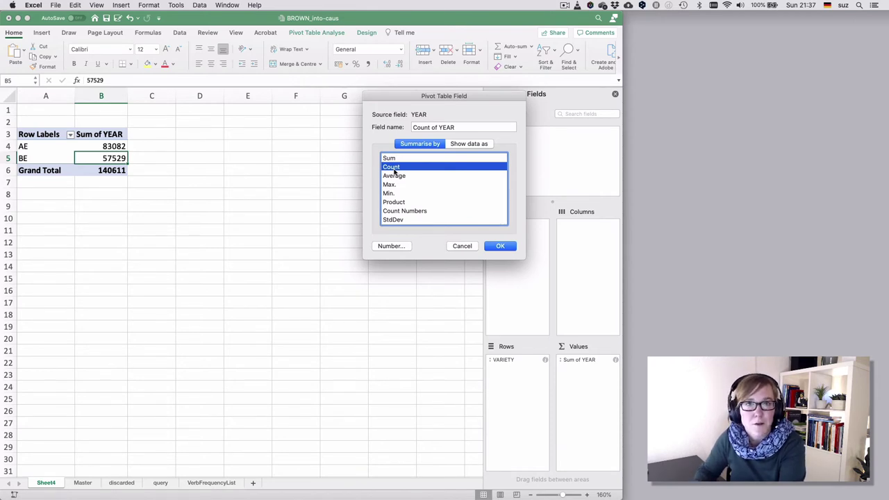
click(501, 246)
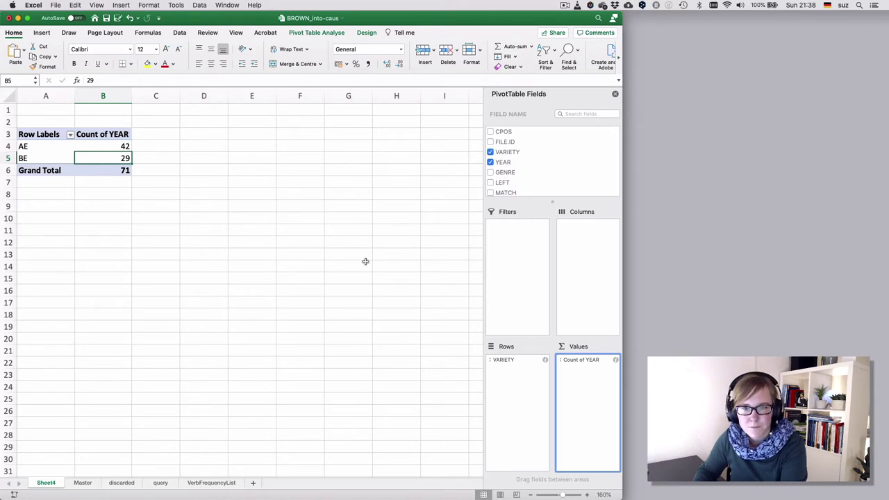
click(615, 359)
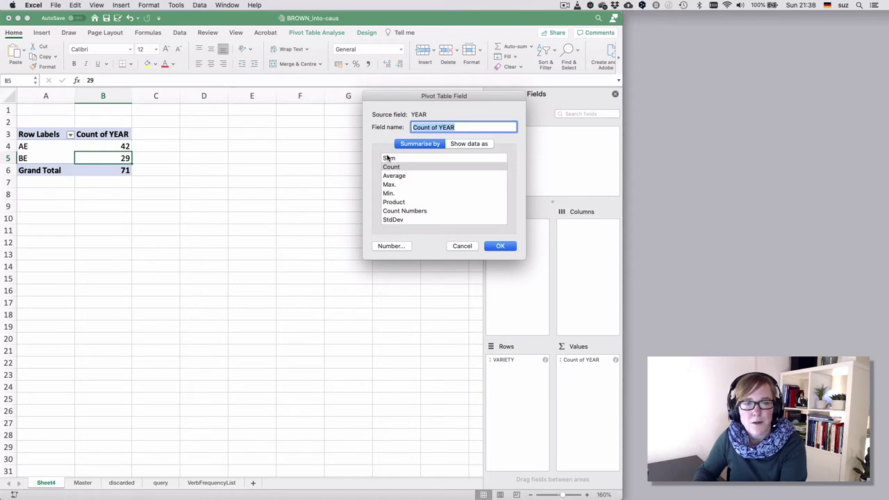
click(498, 248)
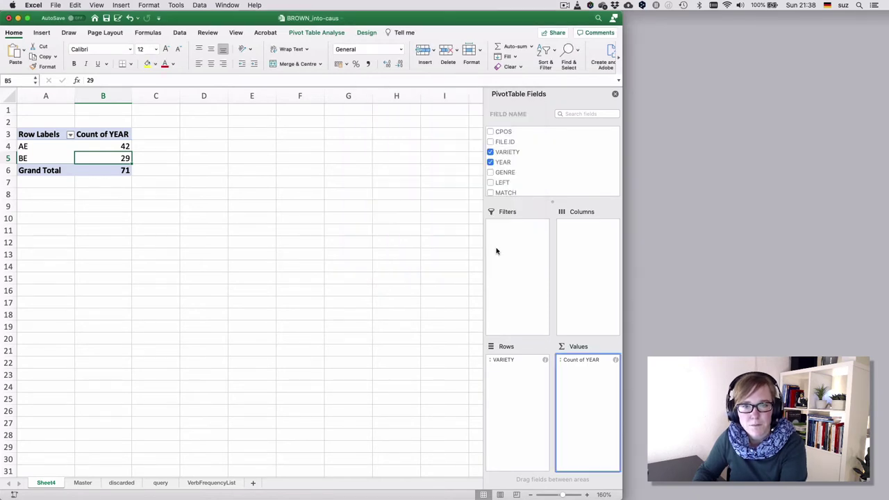
Move YEAR from the pivot table's values to its filters and add CPOS as the value field
drag(580, 361, 524, 280)
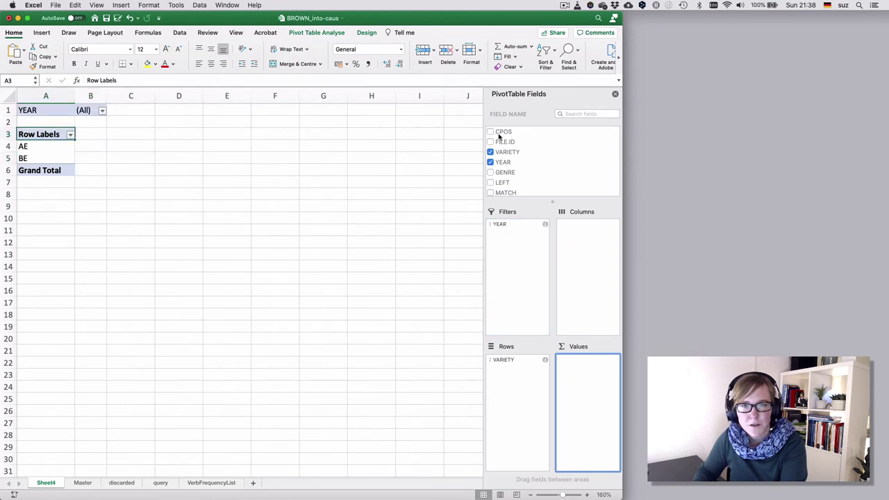
drag(504, 134, 585, 368)
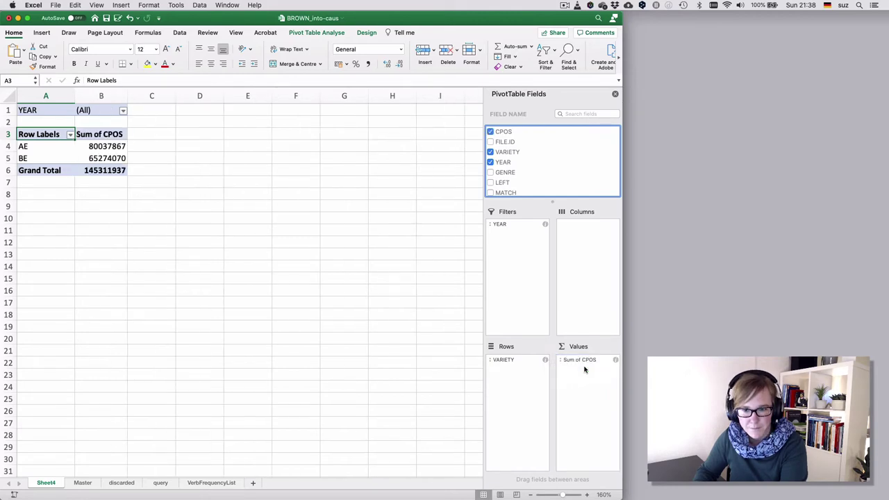
Examine the corpus position numbers in the CPOS column on the Master sheet
click(84, 482)
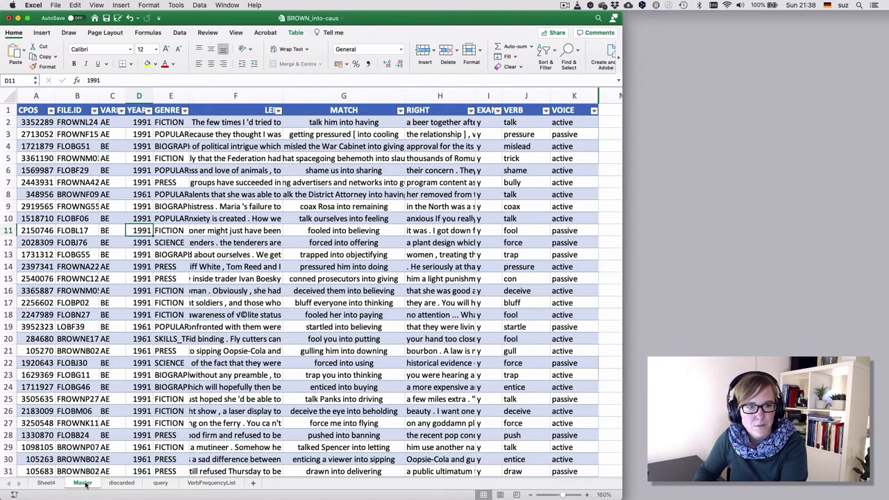
click(31, 183)
click(32, 170)
click(33, 158)
click(34, 170)
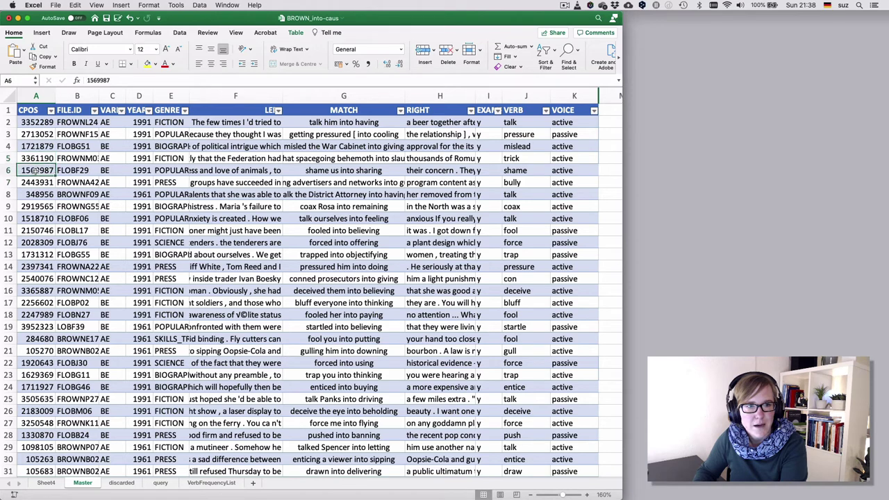
click(37, 195)
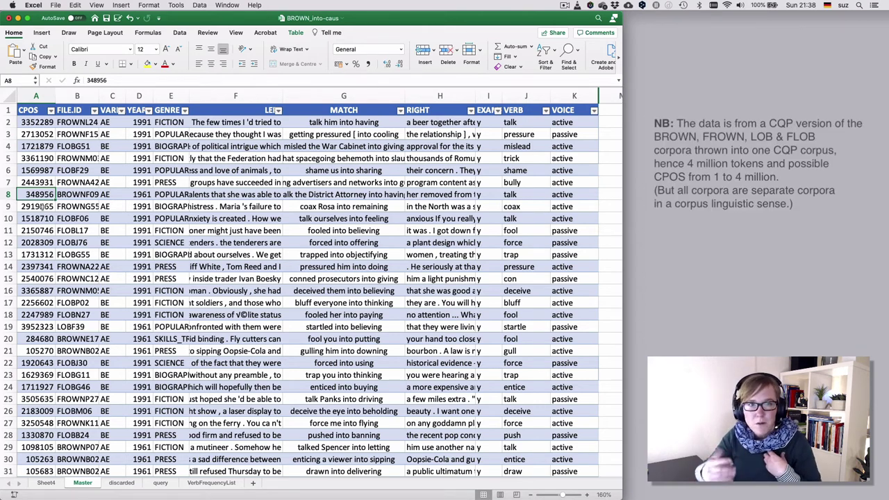
Return to the pivot table on Sheet4 and summarise the CPOS value field by Count
click(46, 482)
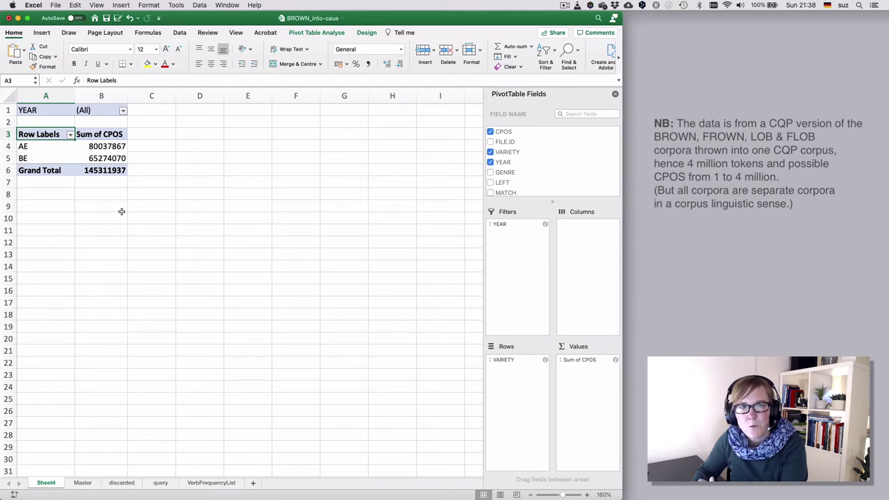
click(614, 359)
click(391, 167)
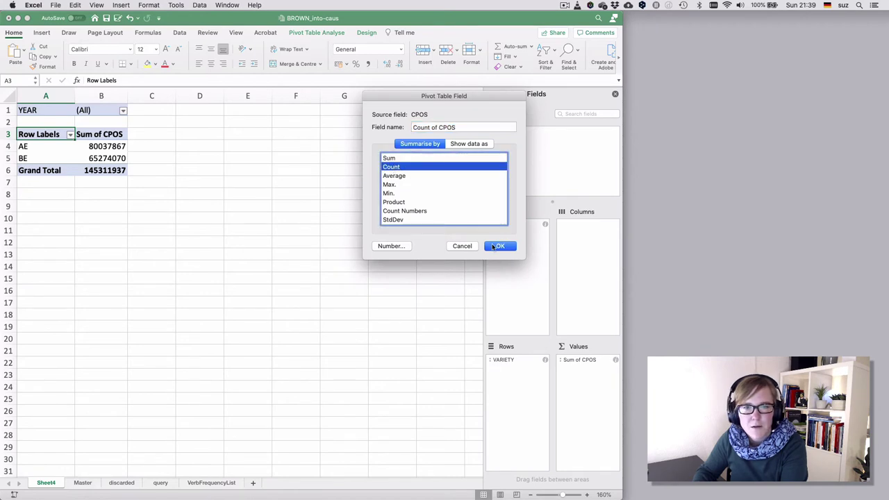
click(499, 247)
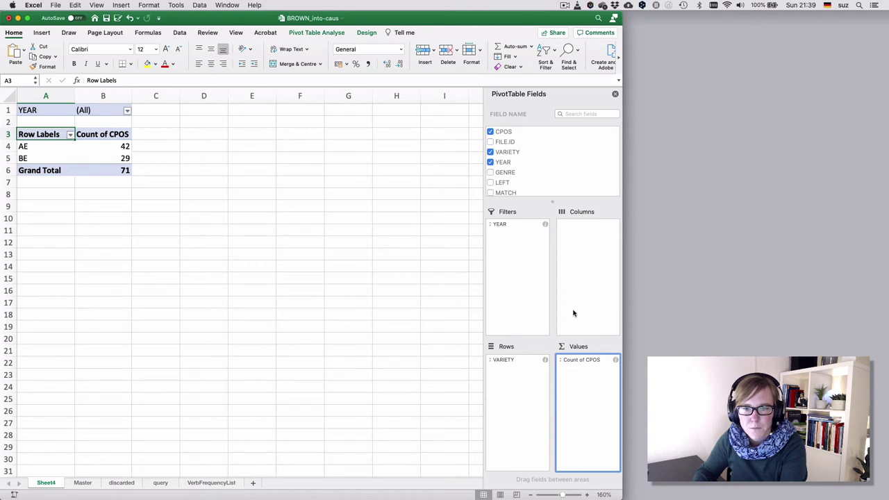
Replace CPOS with VARIETY in the pivot table's values and move YEAR from the filters to the columns
drag(584, 362, 523, 179)
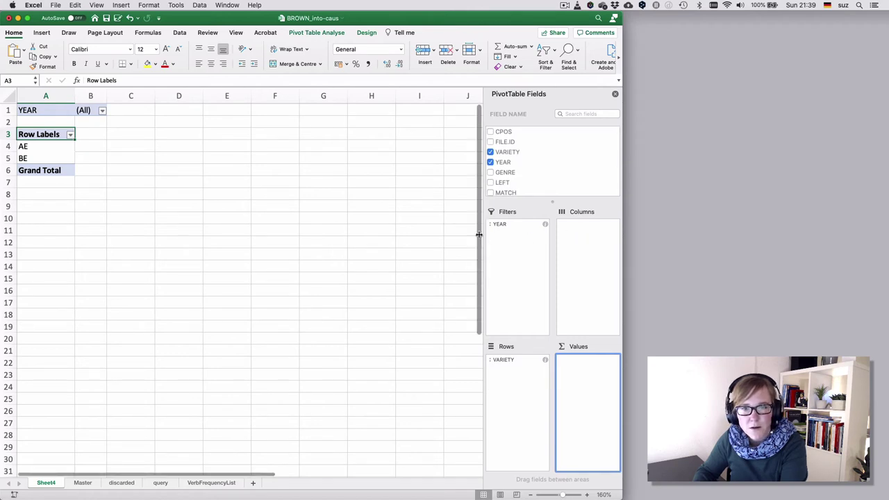
drag(478, 235, 379, 233)
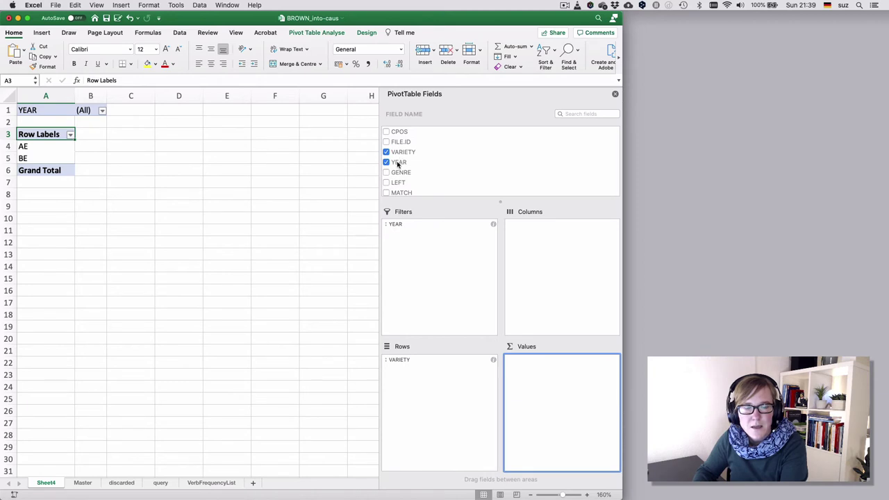
drag(398, 164, 545, 239)
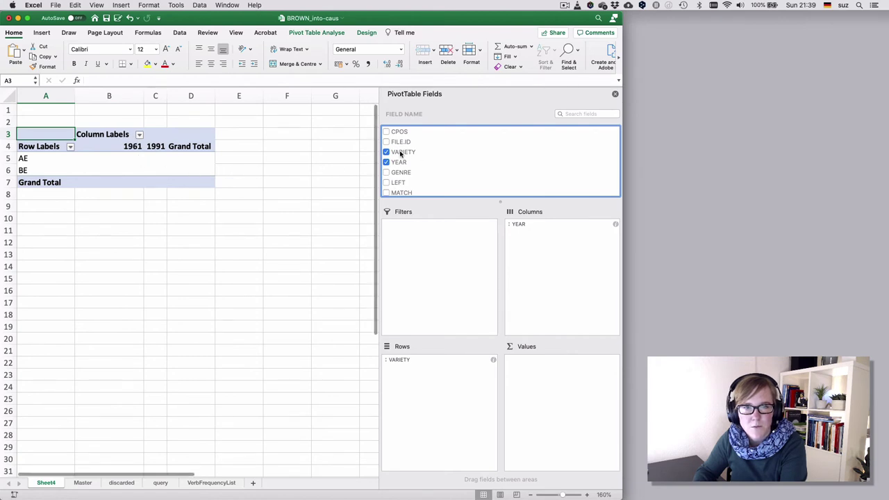
drag(401, 153, 551, 388)
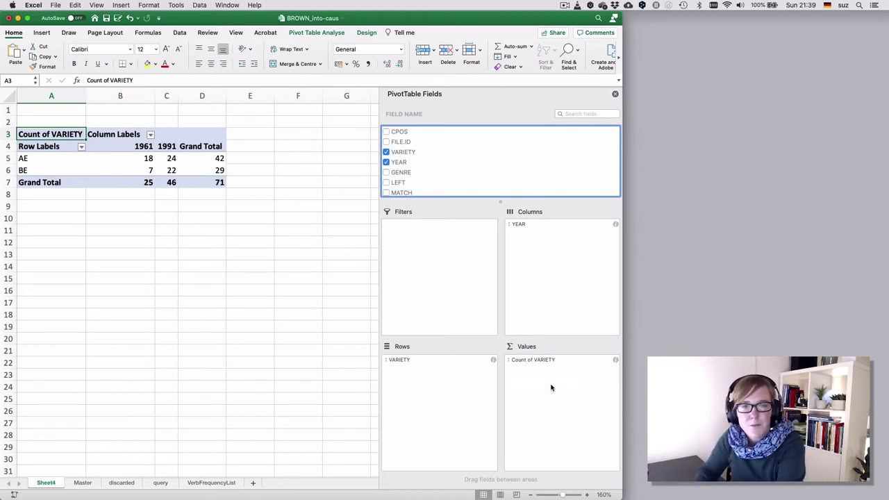
Replace VARIETY with CPOS as the pivot table's value field, keeping YEAR in the columns
drag(529, 362, 456, 178)
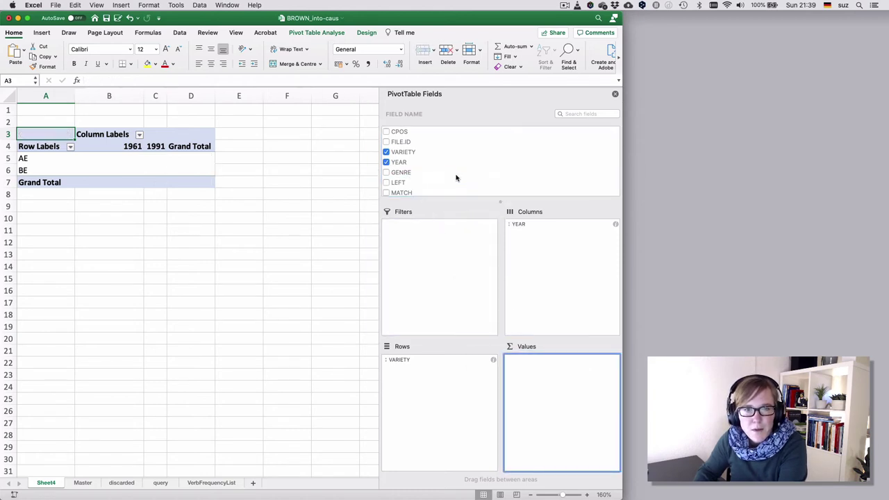
click(519, 226)
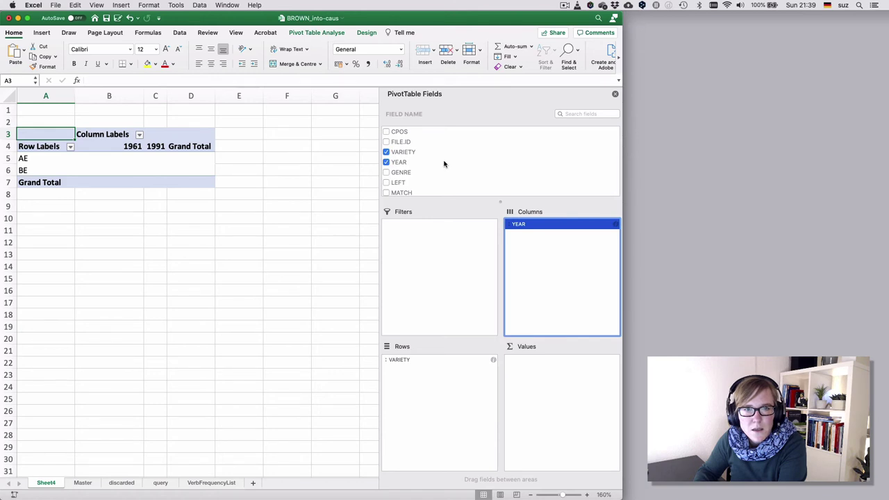
drag(400, 133, 552, 370)
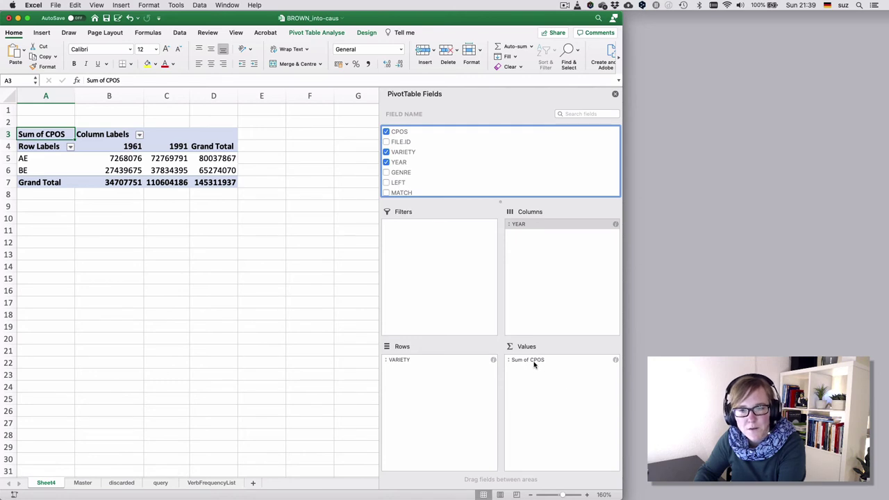
Clear the pivot table's values and replace YEAR with CPOS as the column field
drag(532, 361, 476, 186)
drag(517, 226, 465, 164)
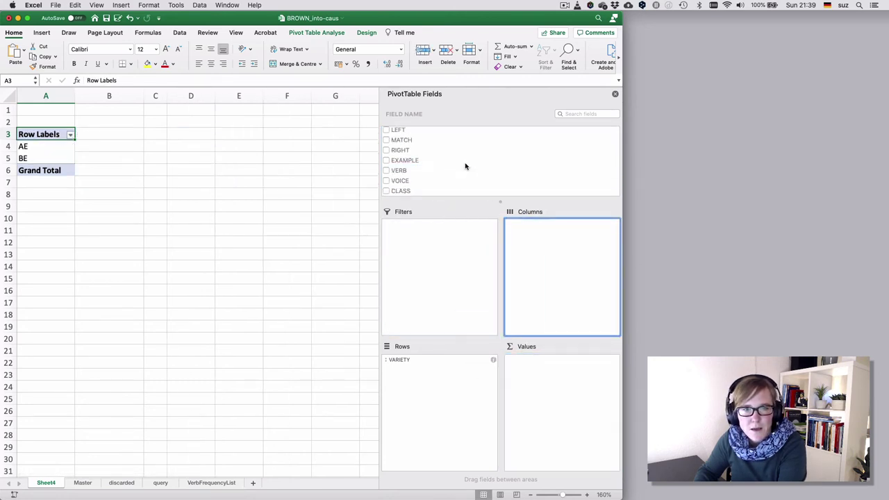
scroll(466, 165, up, 3)
drag(396, 133, 558, 249)
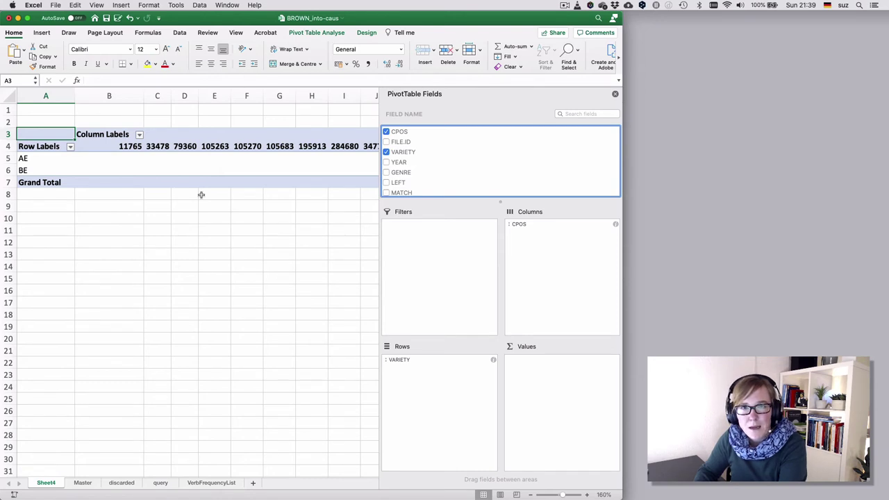
Examine the CPOS column labels in the pivot table from the first corpus position to the last
click(131, 148)
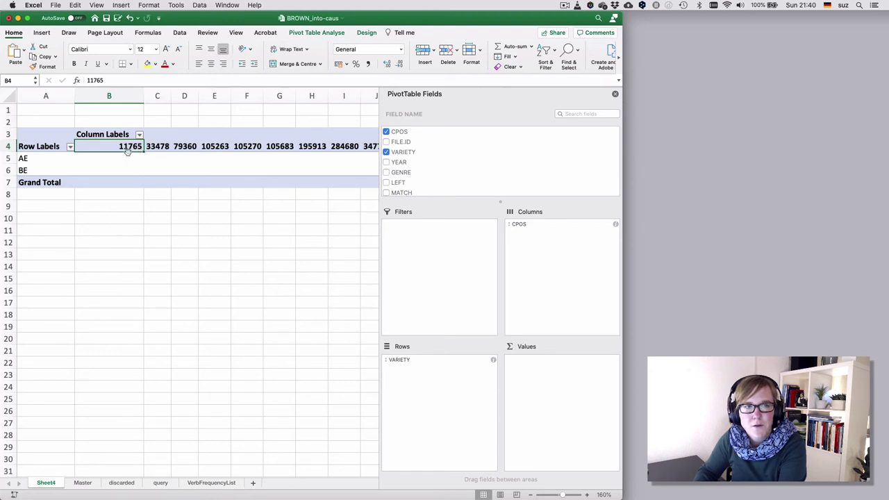
scroll(127, 150, right, 10)
scroll(127, 152, right, 15)
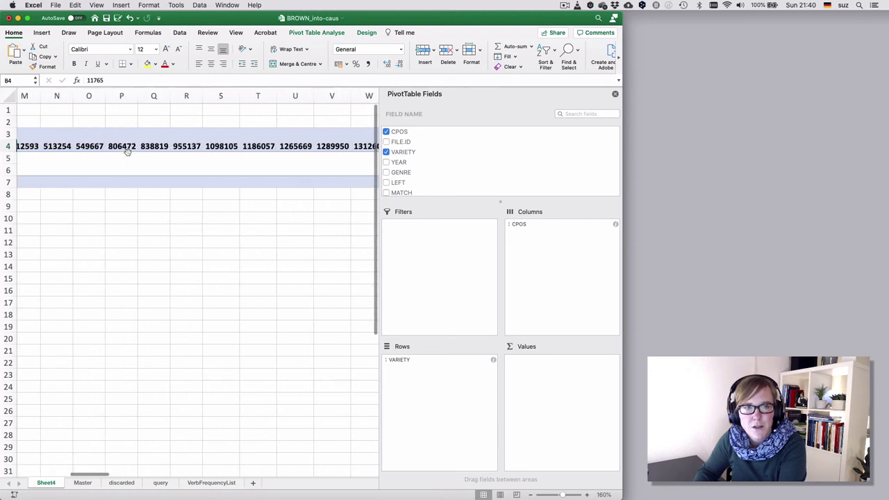
scroll(127, 151, right, 15)
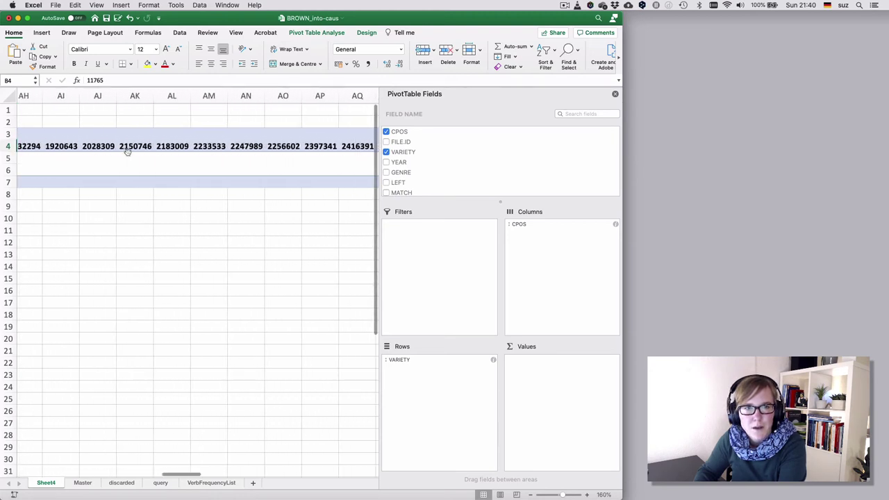
scroll(127, 152, right, 15)
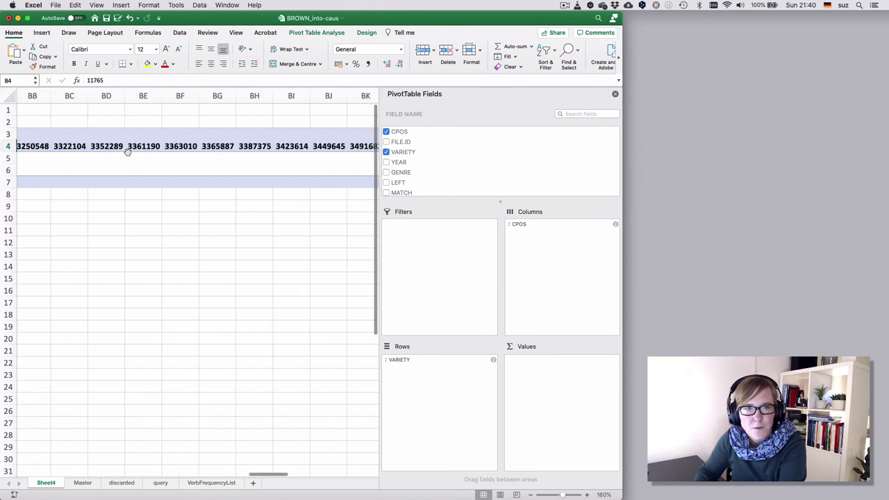
scroll(127, 151, right, 5)
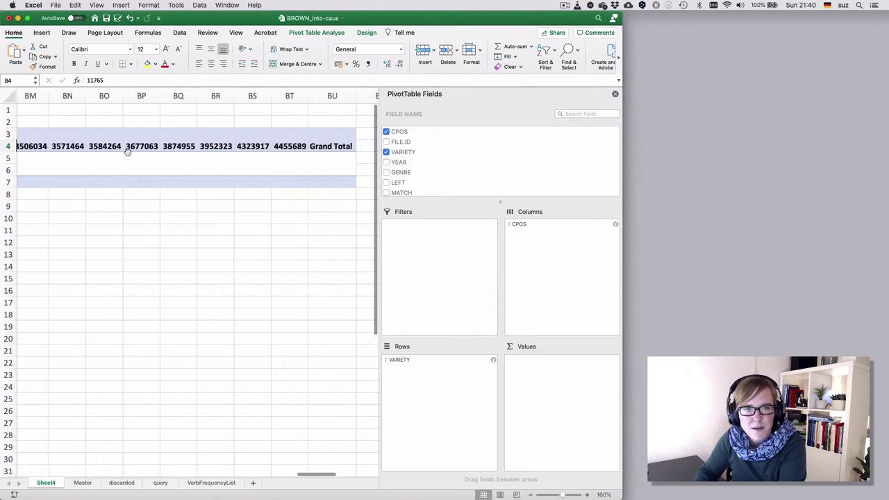
click(264, 147)
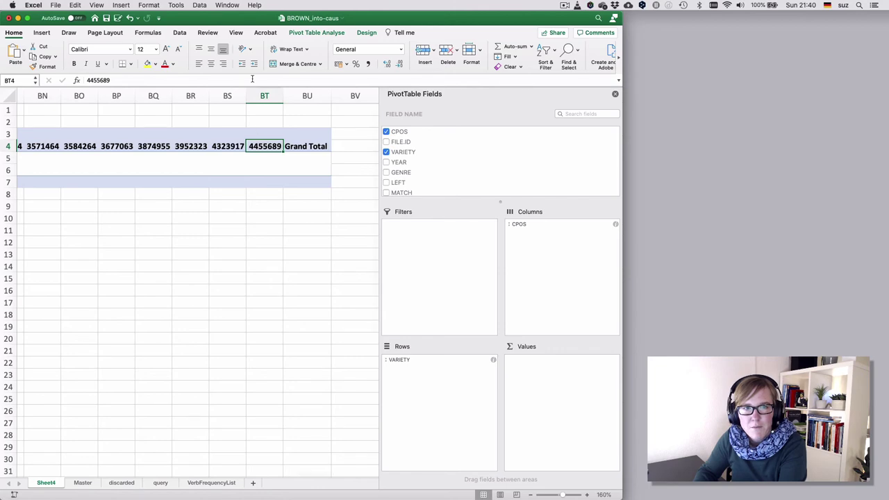
Check the CPOS column on the Master sheet and add VARIETY as the value field of the pivot table on Sheet4
click(83, 482)
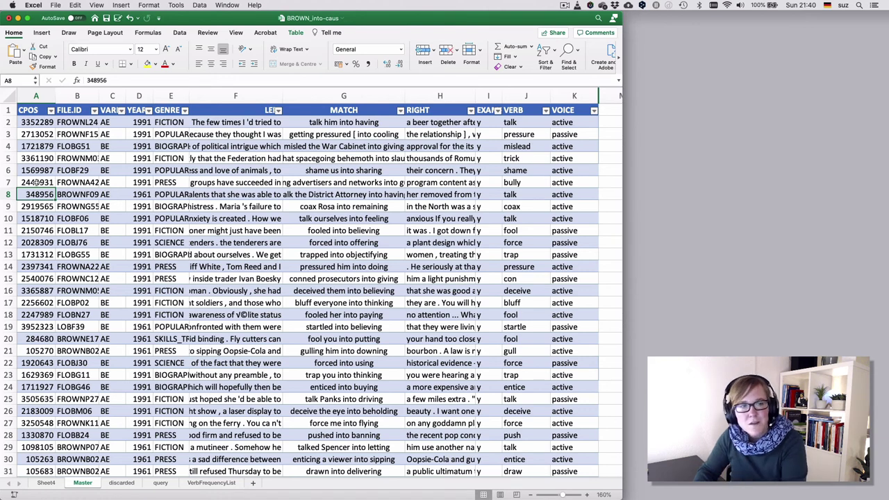
click(45, 483)
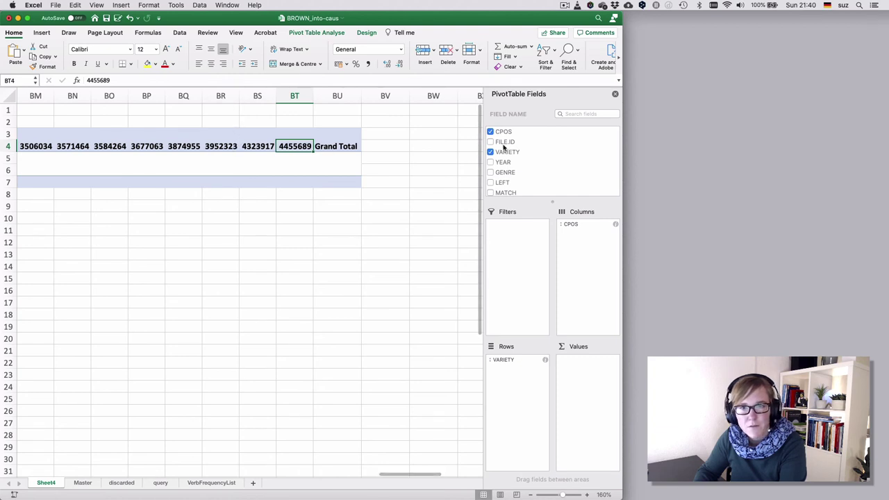
drag(509, 153, 594, 371)
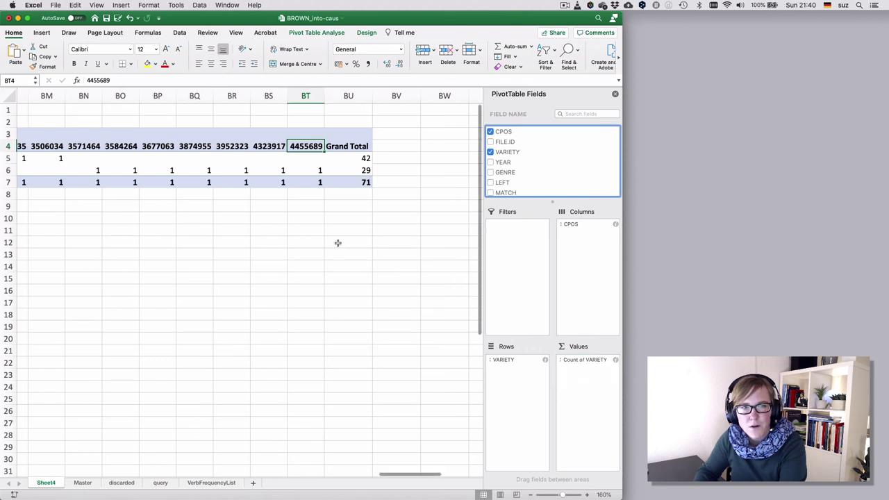
Inspect the VARIETY counts for AE and BE at the individual corpus positions, from the last columns back to the first
scroll(337, 243, left, 1)
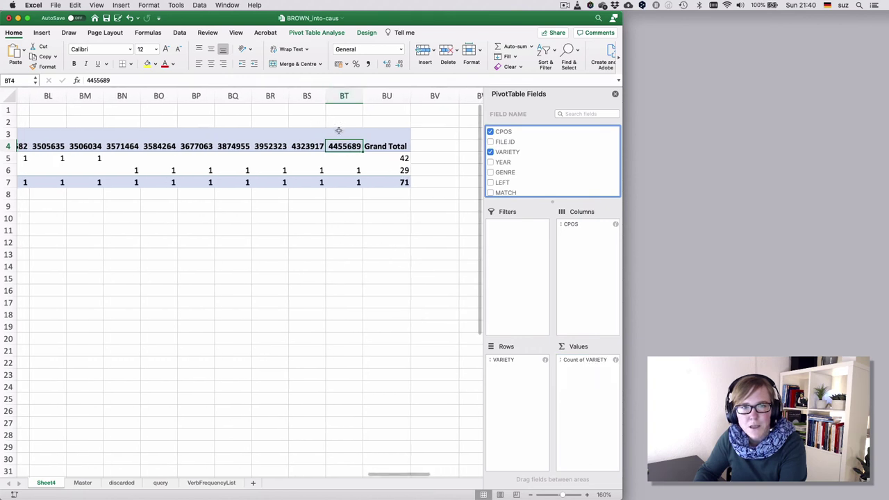
click(342, 171)
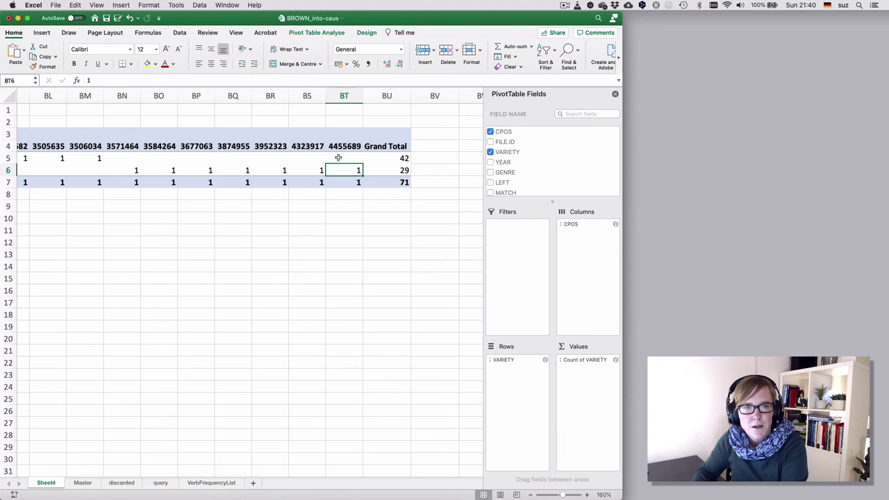
click(338, 157)
scroll(338, 167, left, 20)
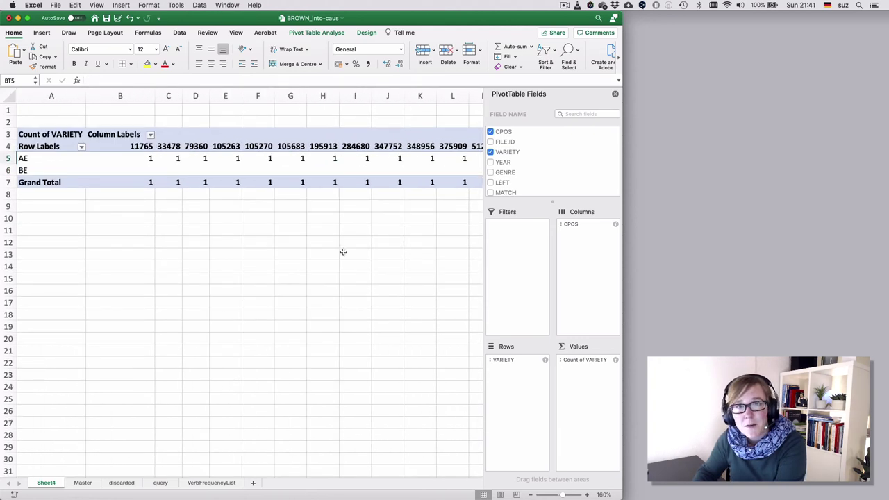